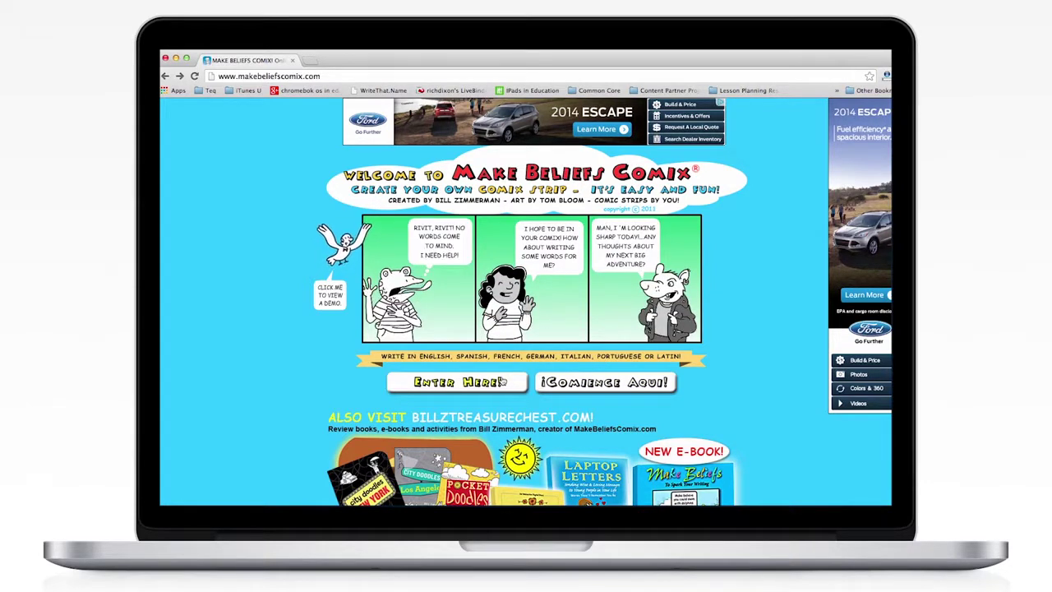
Step: Enter the comic editor from the welcome page's Enter Here button
left_click(502, 382)
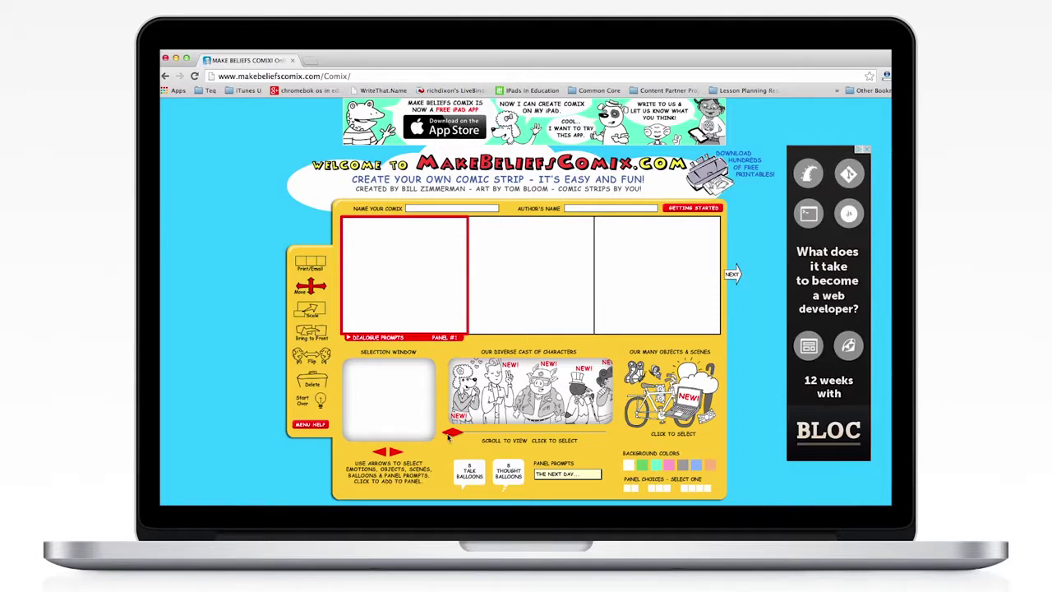
Step: Add the striped-shirt crocodile from the cast and place it at panel 1's left side
left_click_drag(451, 437, 569, 433)
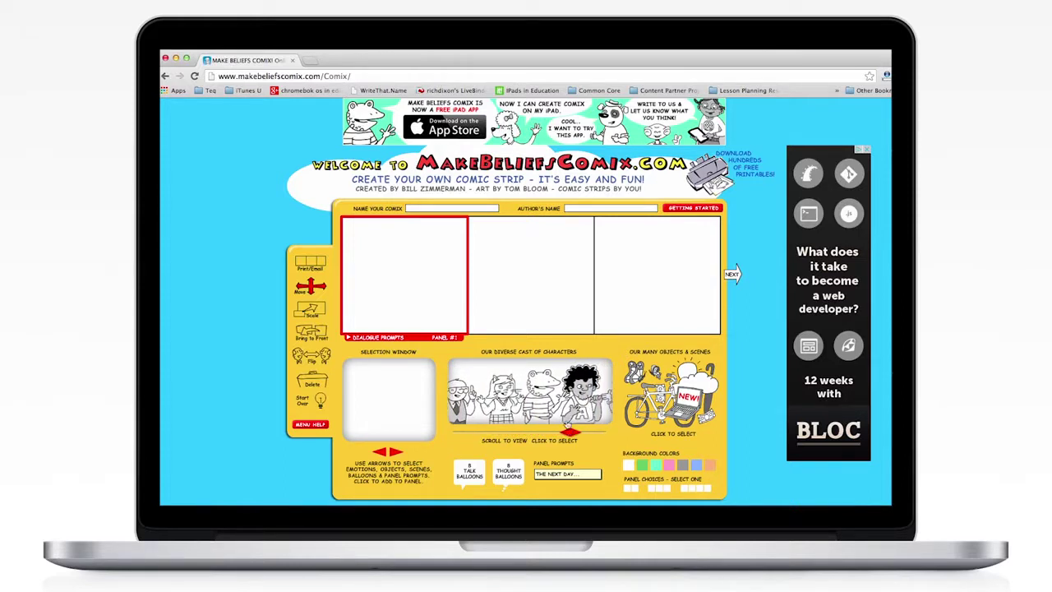
left_click(535, 393)
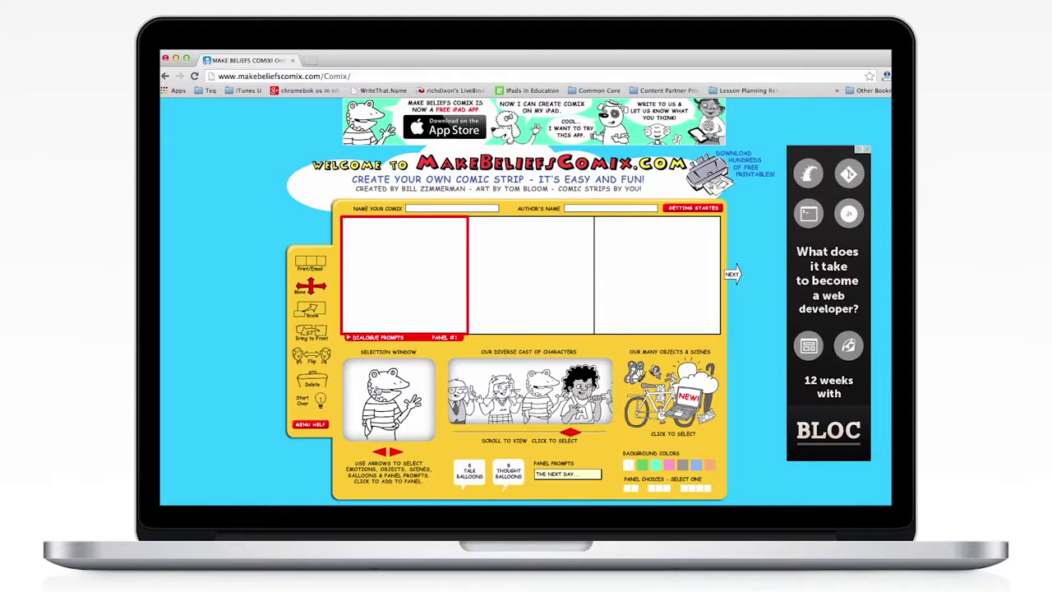
left_click(378, 392)
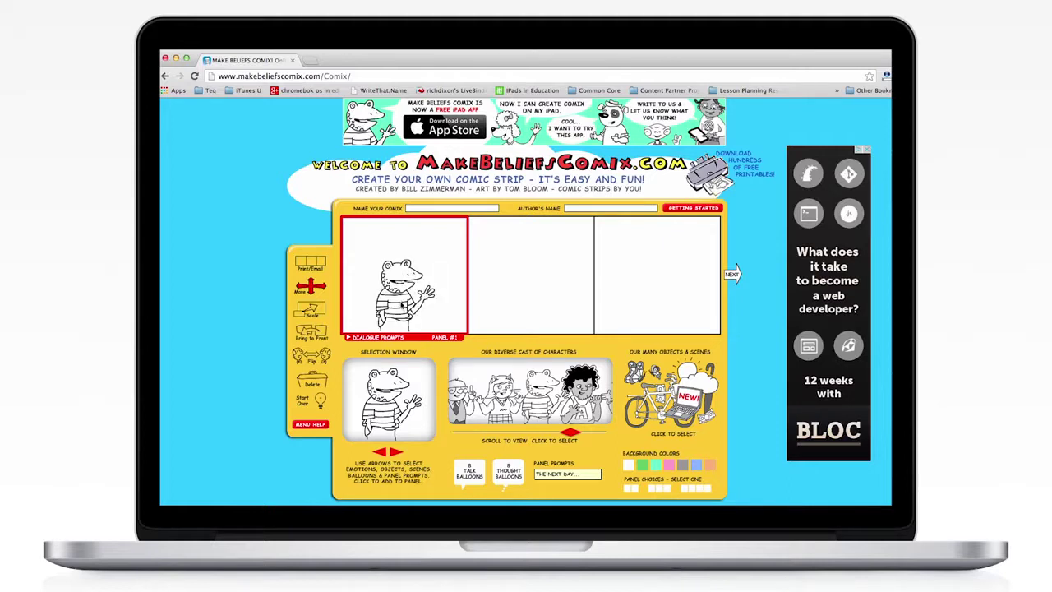
left_click_drag(403, 305, 370, 301)
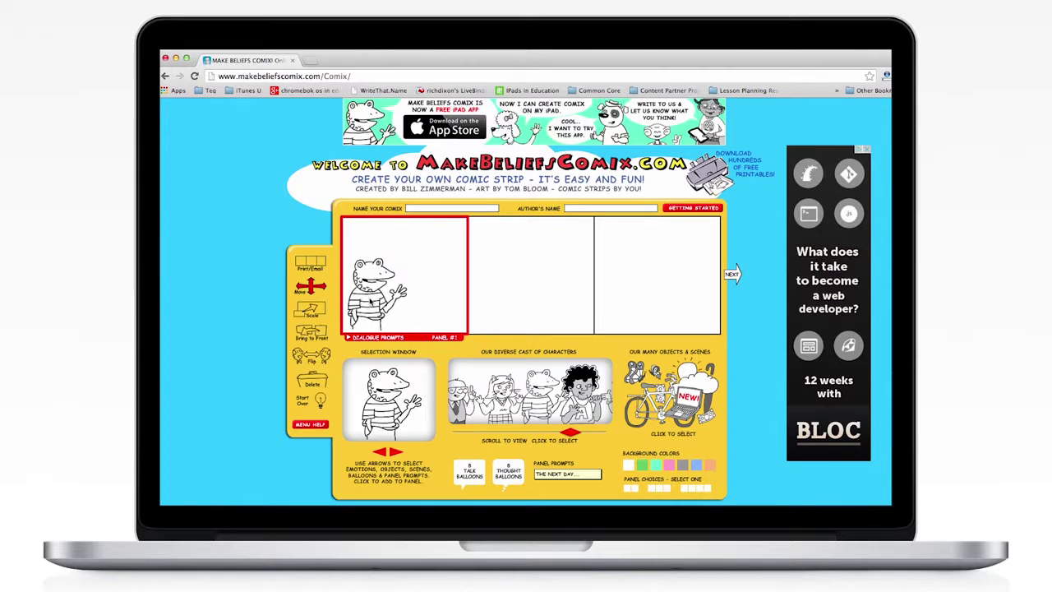
Step: Nudge the crocodile up-right and enlarge it with the Scale tool's slider
mouse_move(370, 289)
left_mouse_down()
mouse_move(420, 256)
mouse_move(379, 279)
left_mouse_up()
left_click(311, 309)
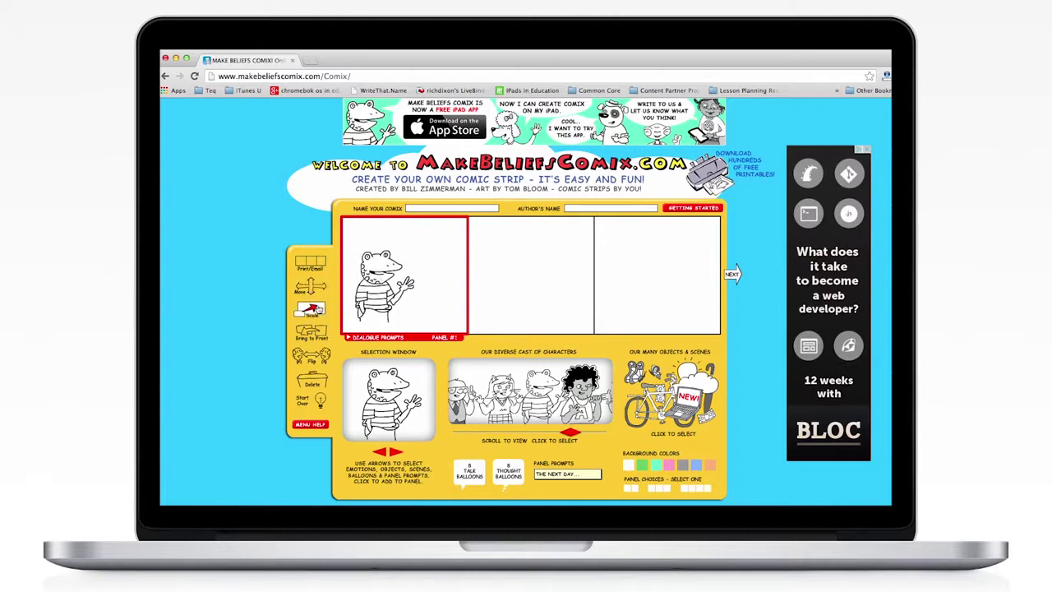
left_click(370, 299)
left_click_drag(334, 311, 335, 294)
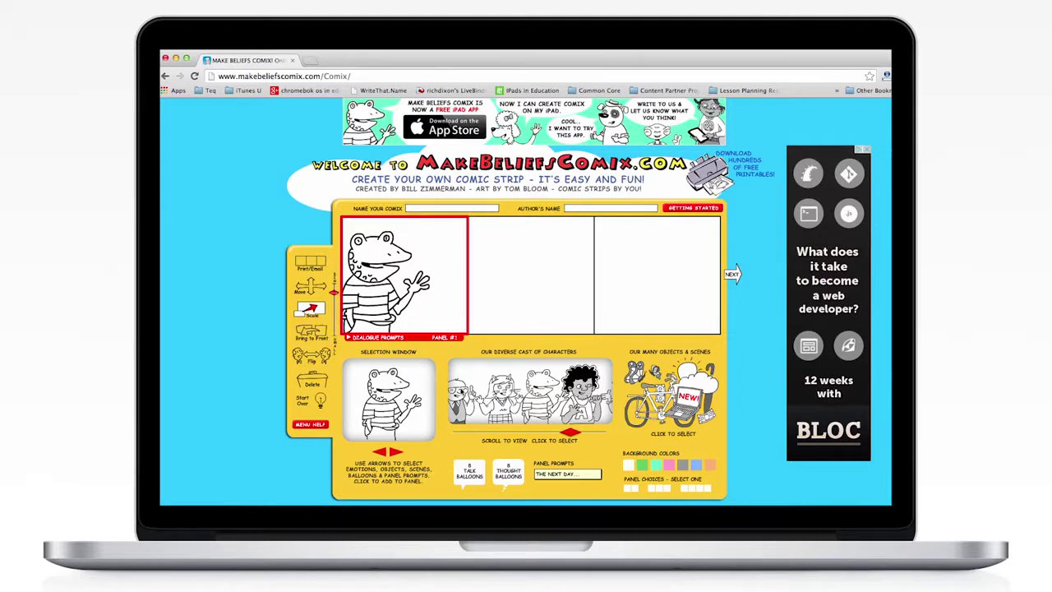
Step: Add the plaid-top cat to panel 1, to the right of the crocodile
left_click(508, 402)
left_click(397, 407)
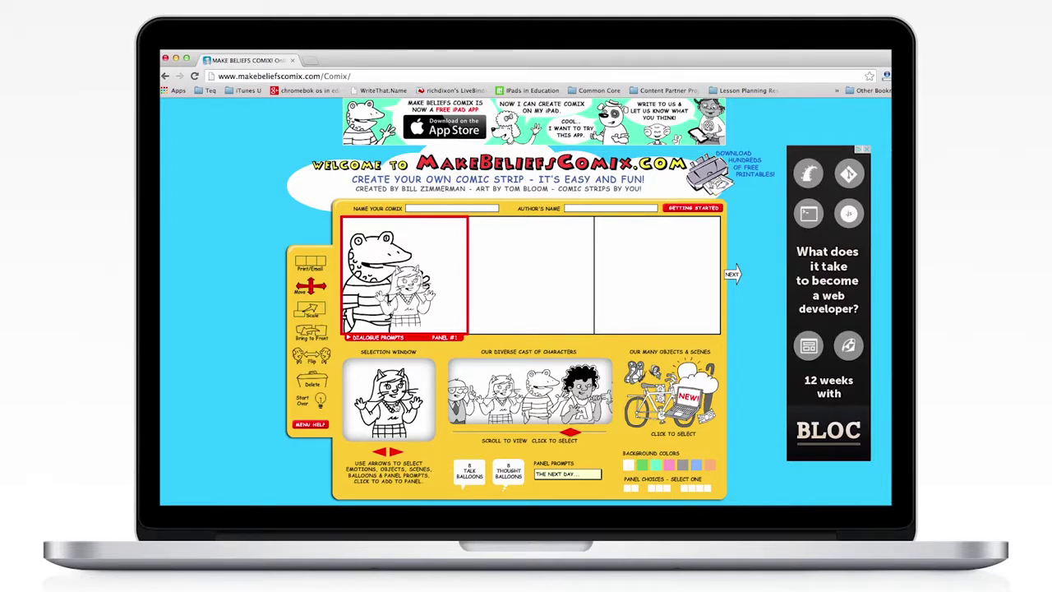
left_click_drag(406, 308, 434, 305)
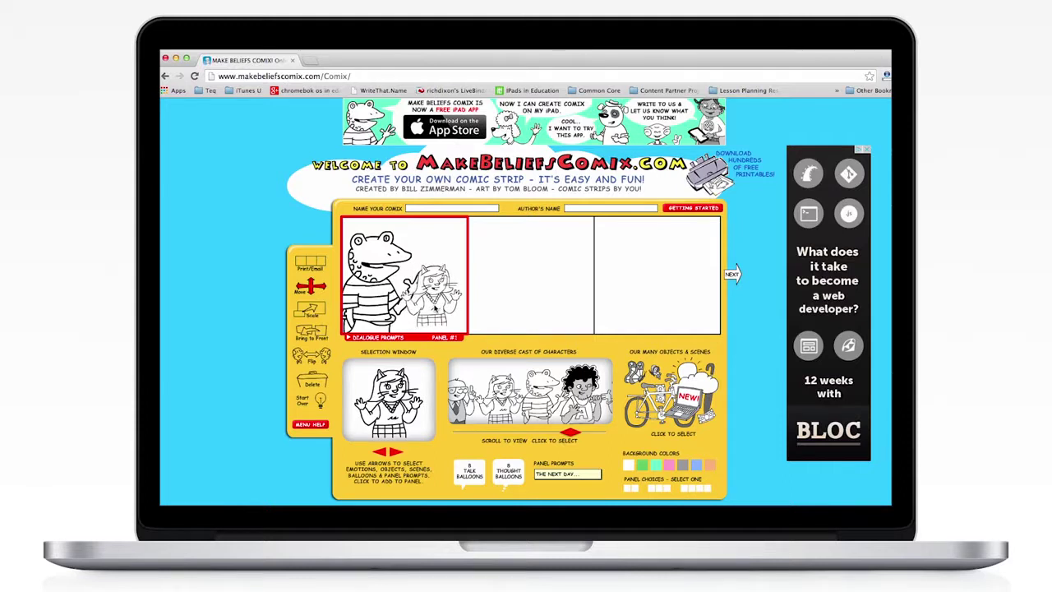
Step: Bring the crocodile in front of the cat and flip it twice, back to its original direction
left_click(318, 332)
left_click(380, 282)
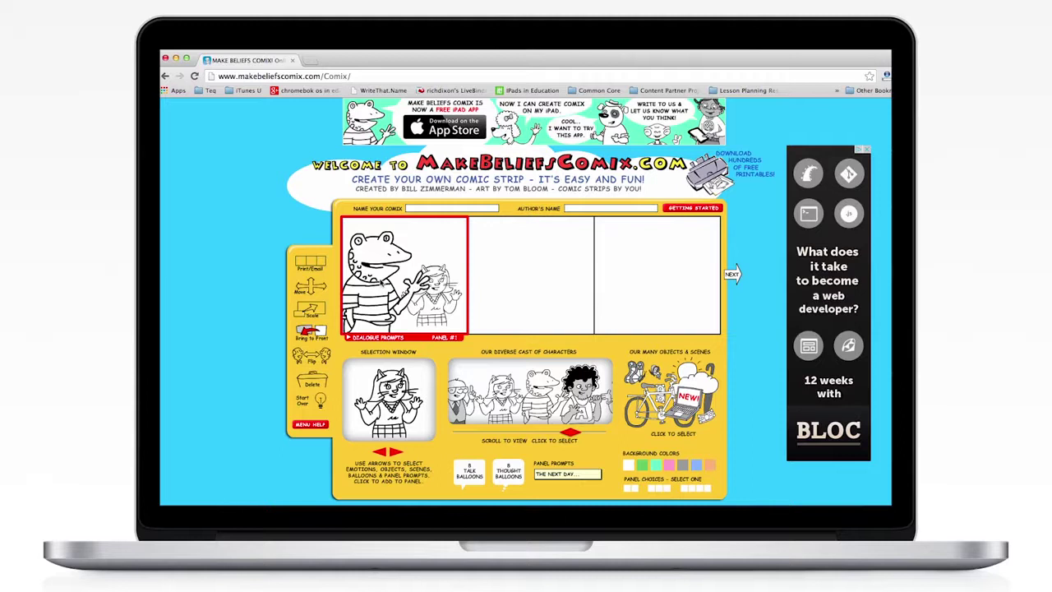
left_click(314, 357)
left_click(372, 271)
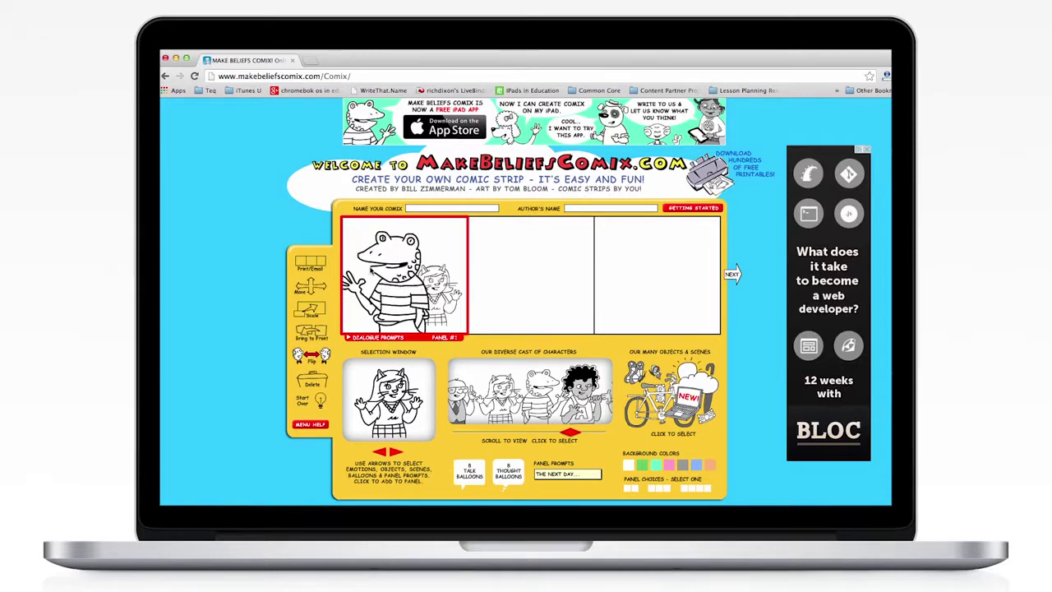
left_click(393, 282)
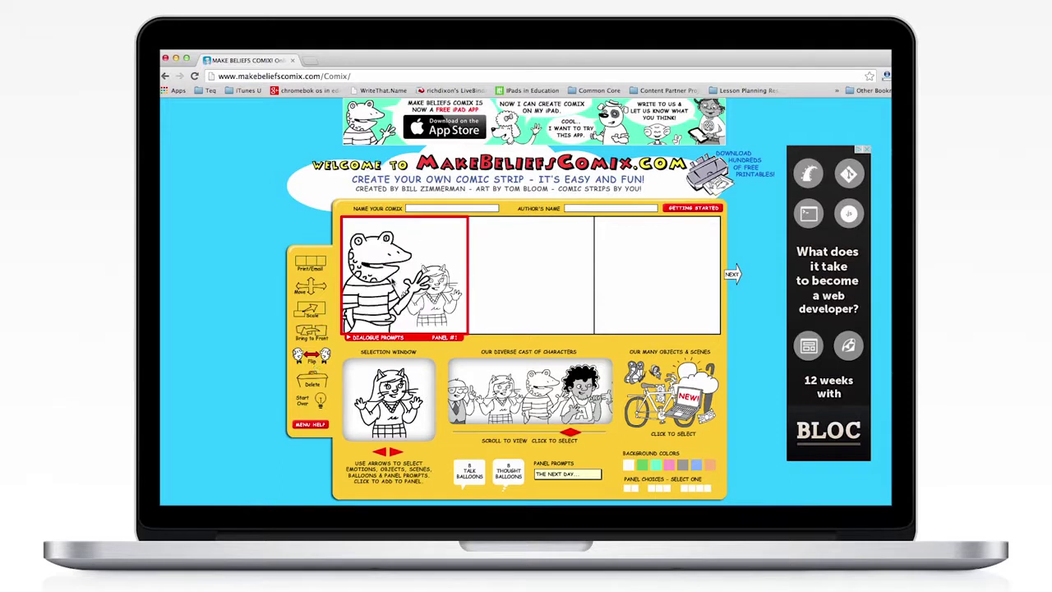
left_click(316, 384)
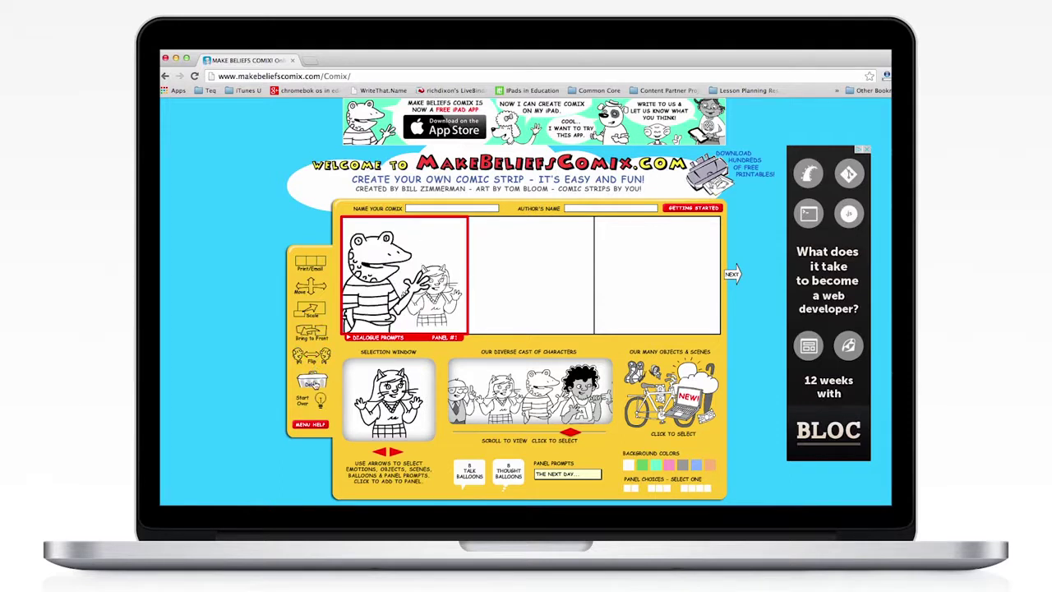
Step: Add a talk balloon above the cat reading 'Hello! this is sample text'
left_click(470, 472)
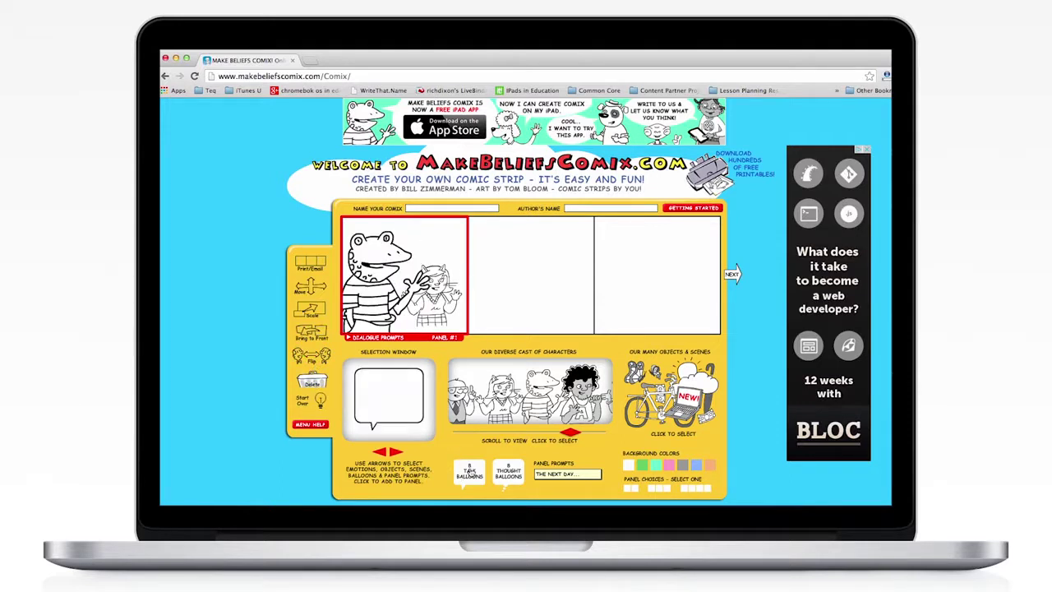
left_click(397, 393)
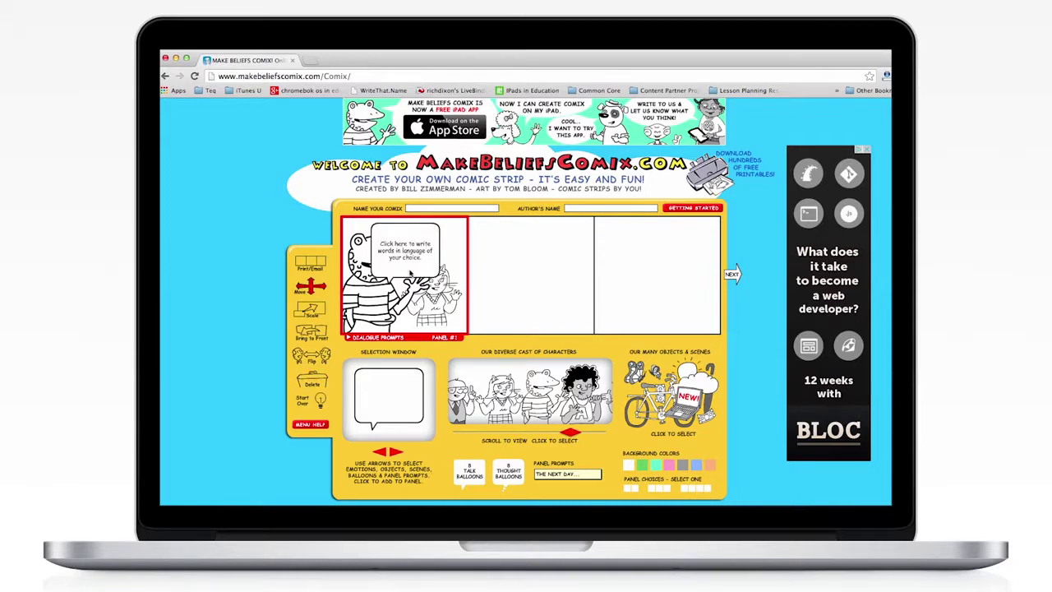
left_click_drag(408, 236, 435, 233)
left_click(435, 232)
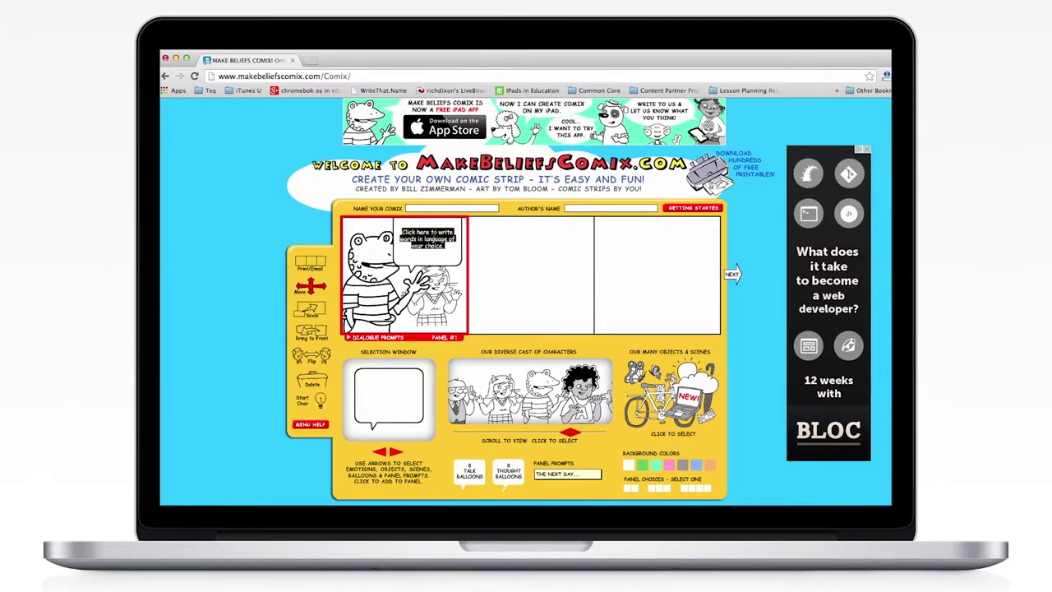
type("Hello! th")
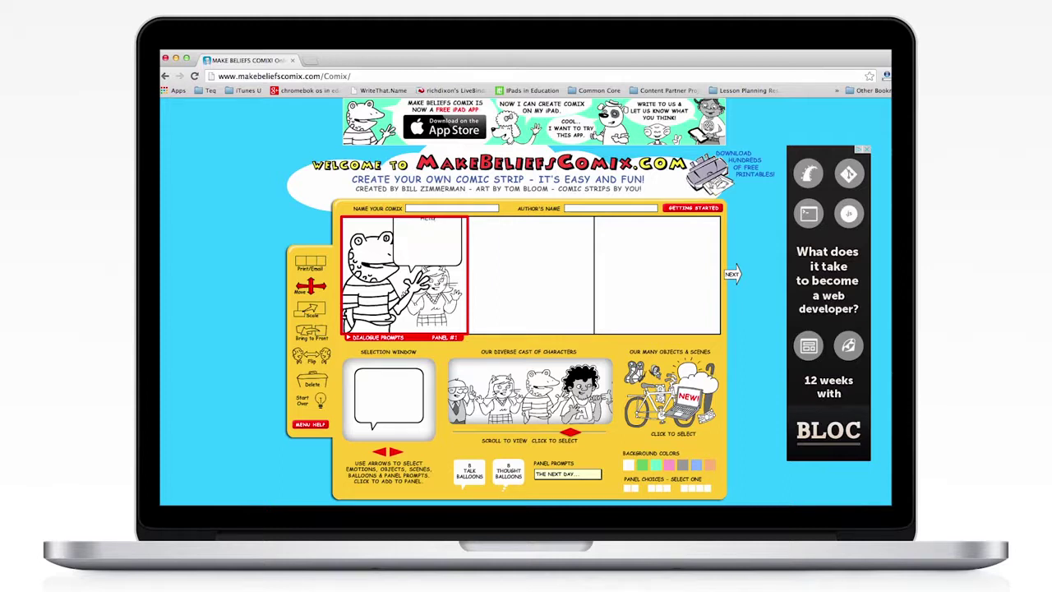
type("is is sample text")
Step: Browse objects to the umbrella, then switch the strip from four panels to a two-panel layout
left_click(647, 399)
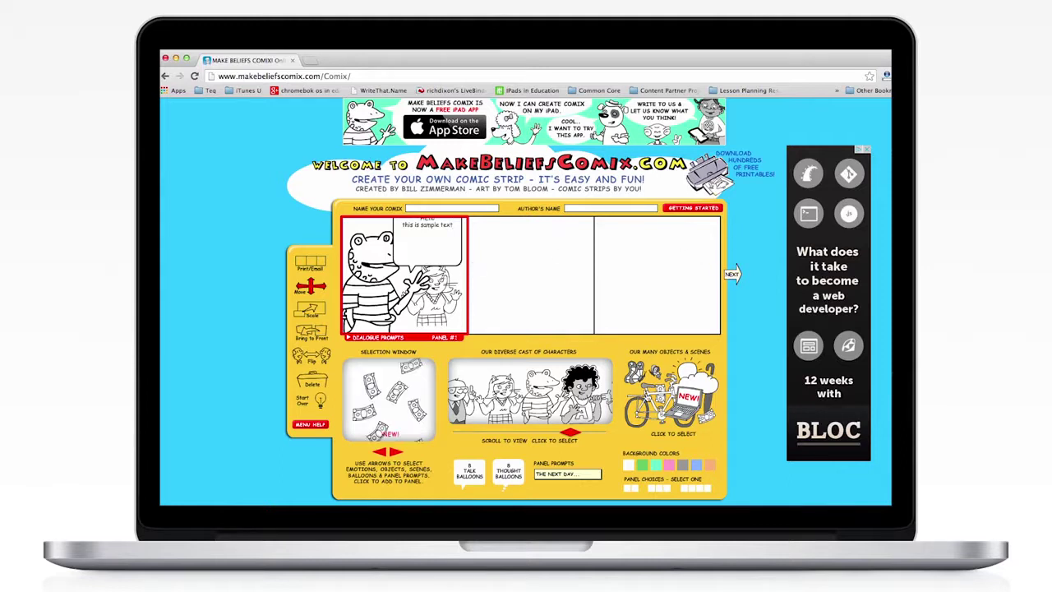
left_click(395, 452)
left_click(393, 452)
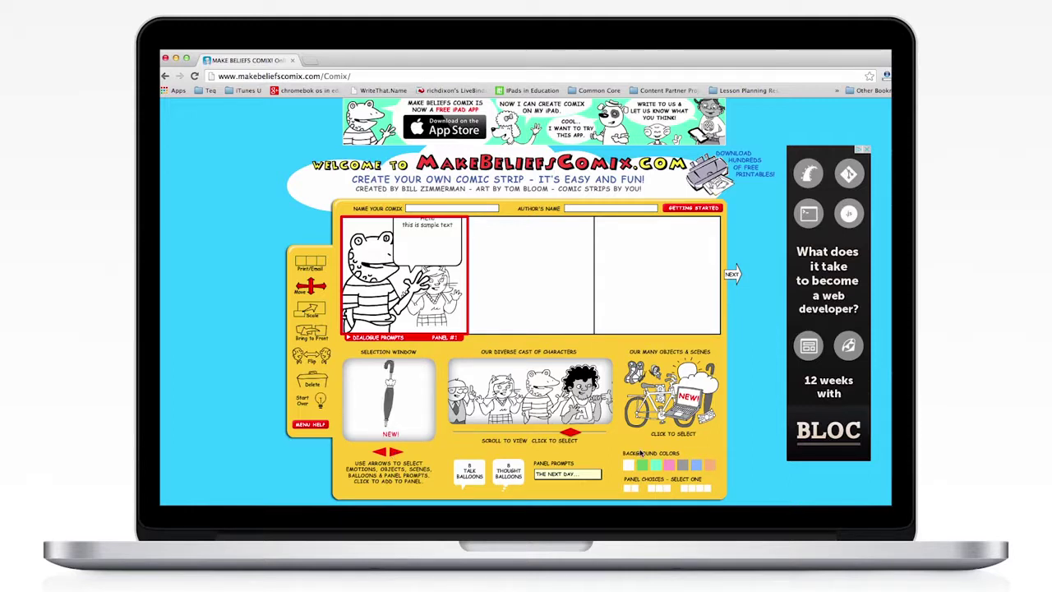
left_click(703, 492)
left_click(632, 490)
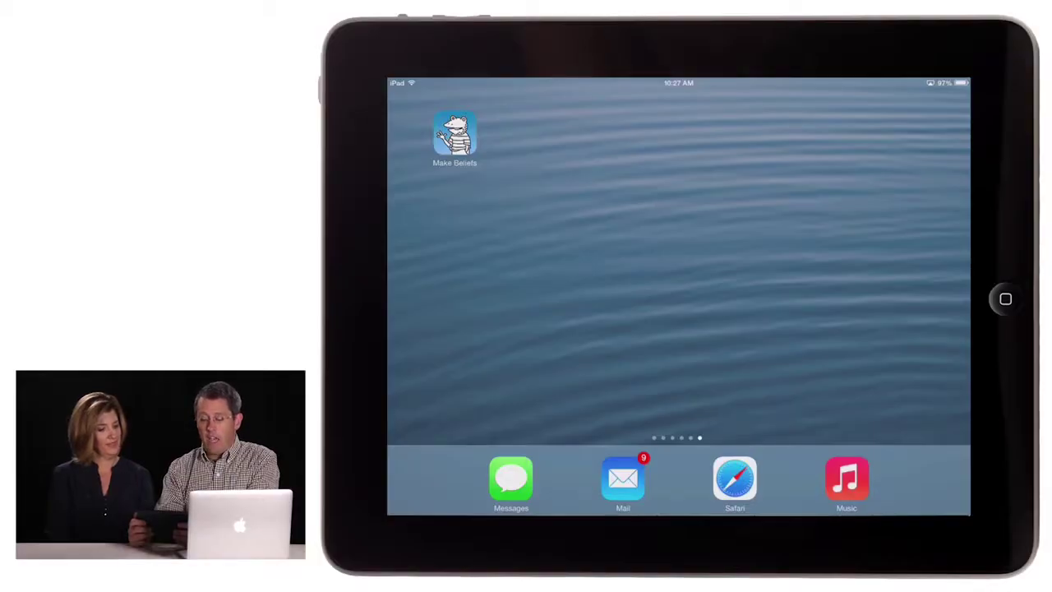
Step: Launch the Make Beliefs Comix app from its icon on the iPad home screen
left_click(454, 135)
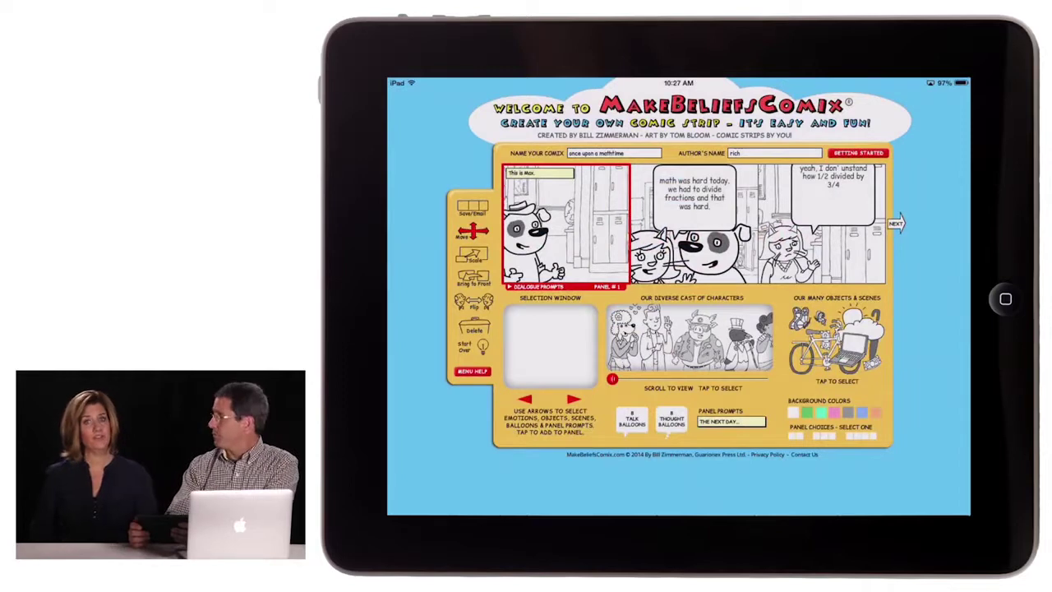